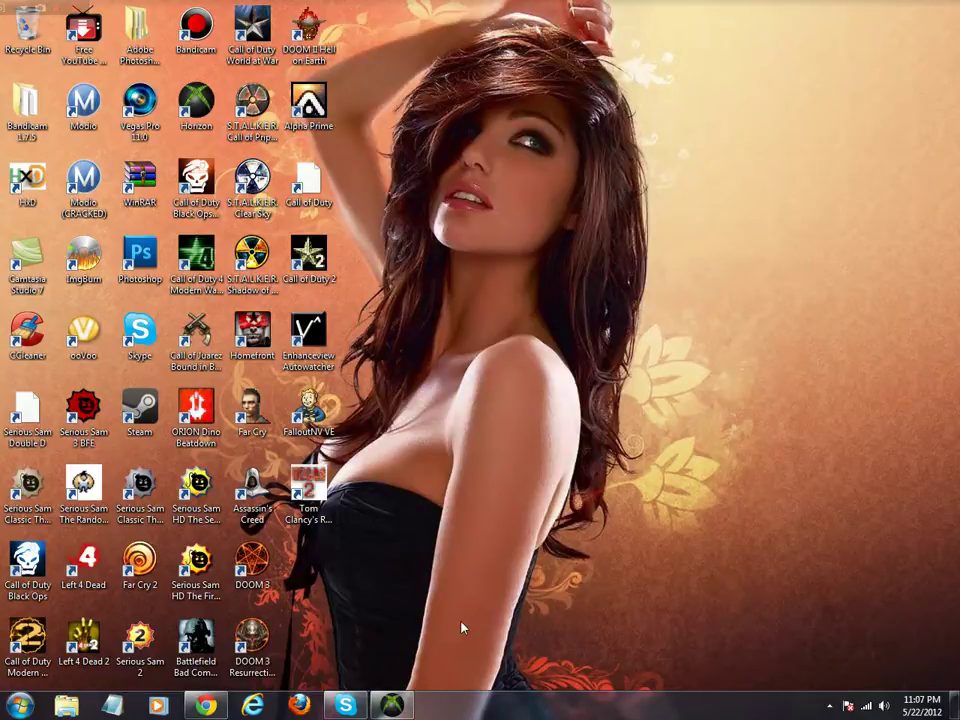
# Bring up Horizon, move its window higher, and launch the Gamer Pic Pack Creator
pyautogui.click(393, 706)
pyautogui.moveTo(500, 465)
pyautogui.mouseDown()
pyautogui.moveTo(505, 128)
pyautogui.moveTo(488, 126)
pyautogui.moveTo(486, 137)
pyautogui.mouseUp()
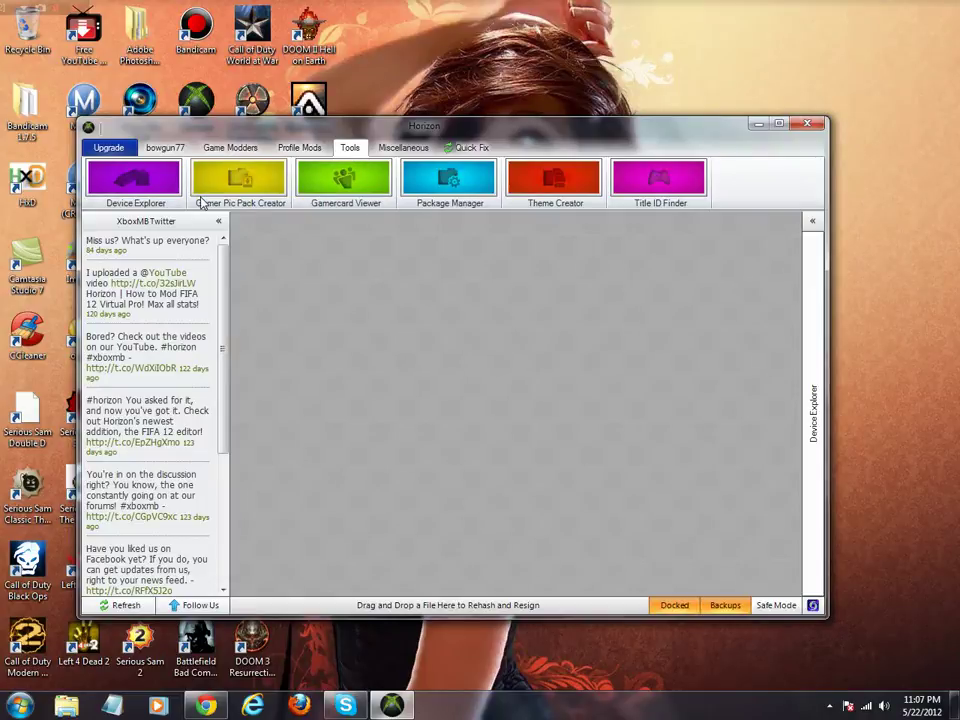
pyautogui.click(250, 189)
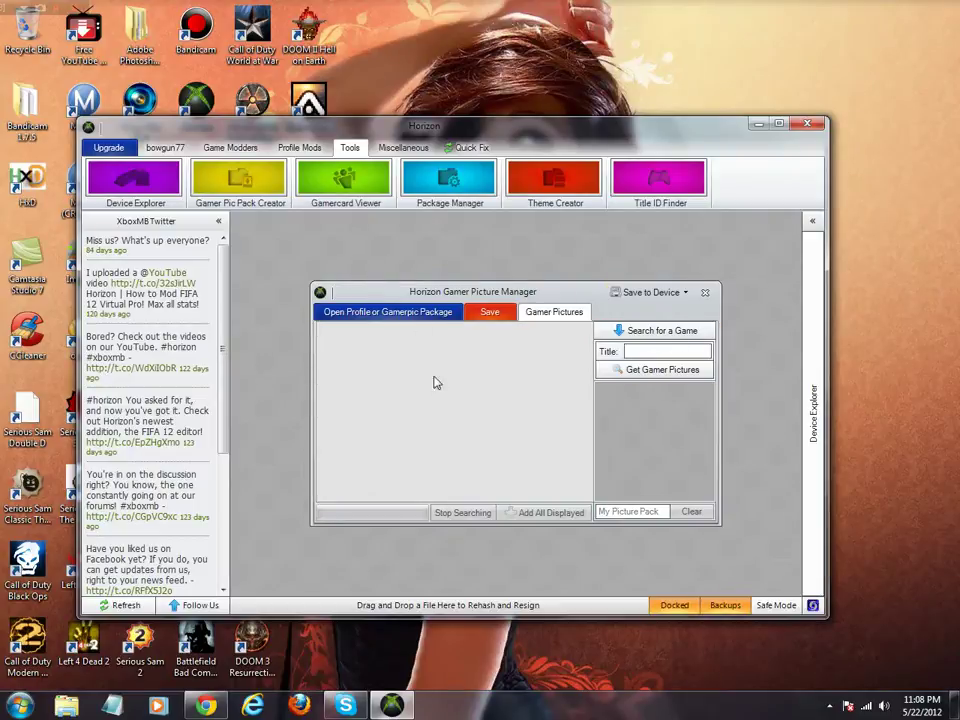
# Search for Fallout and load the six Fallout 3 gamer pictures into the grid
pyautogui.click(652, 332)
pyautogui.write('Fallout')
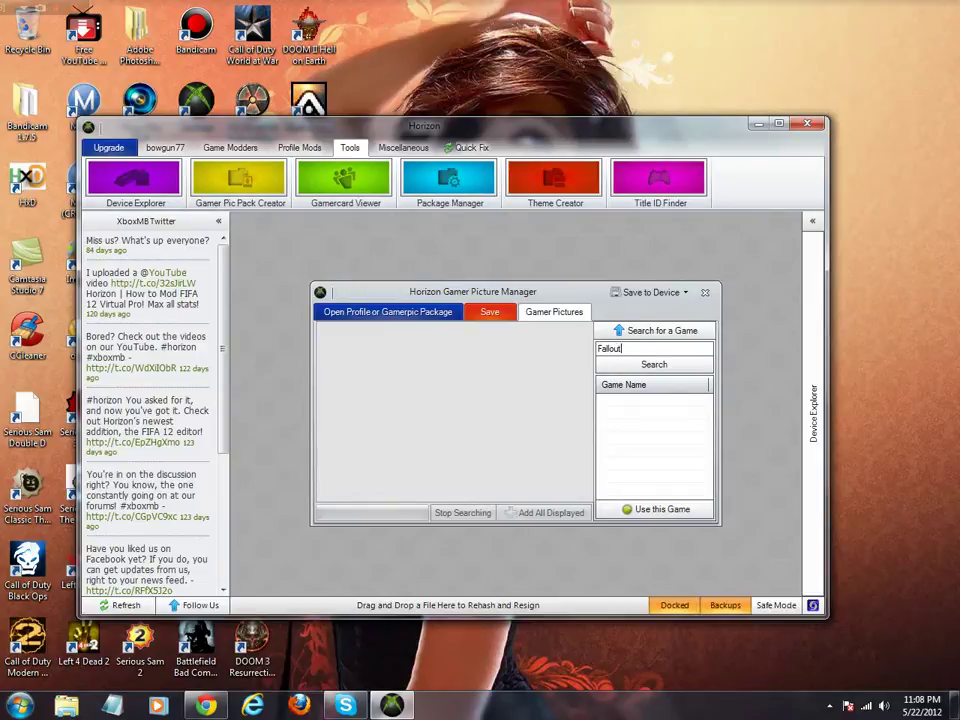
pyautogui.click(648, 364)
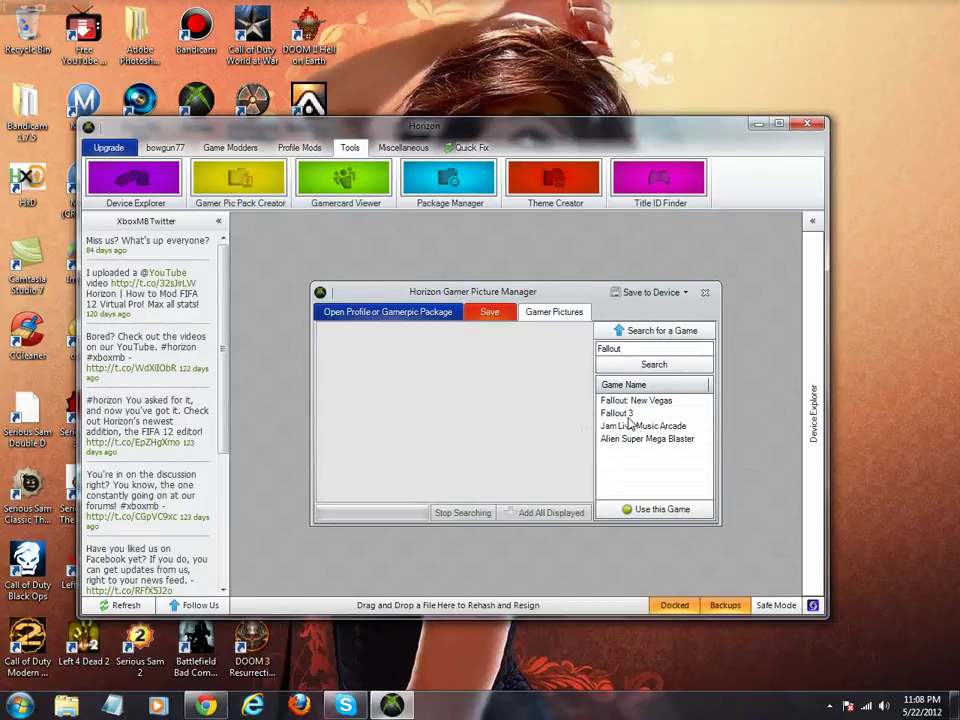
pyautogui.doubleClick(617, 413)
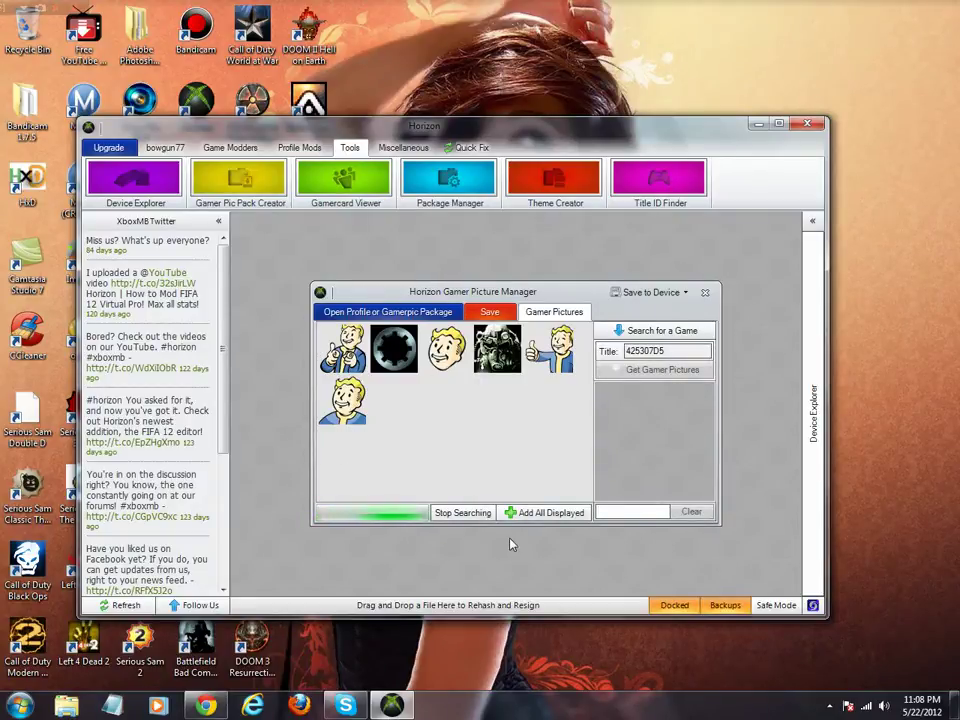
pyautogui.click(463, 512)
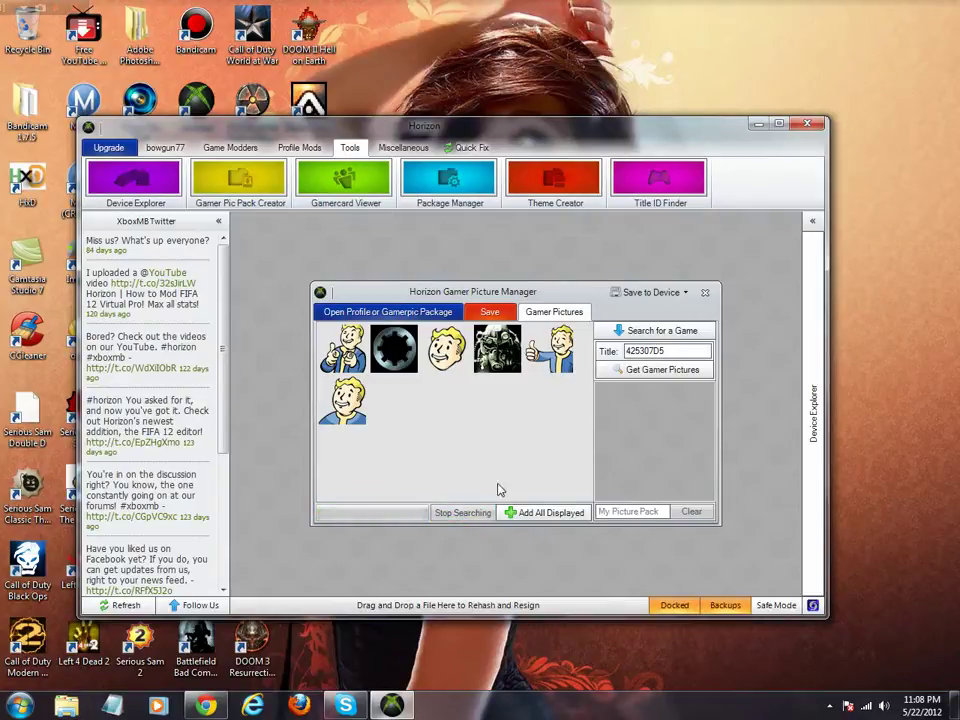
pyautogui.click(656, 333)
pyautogui.write('Red Dead')
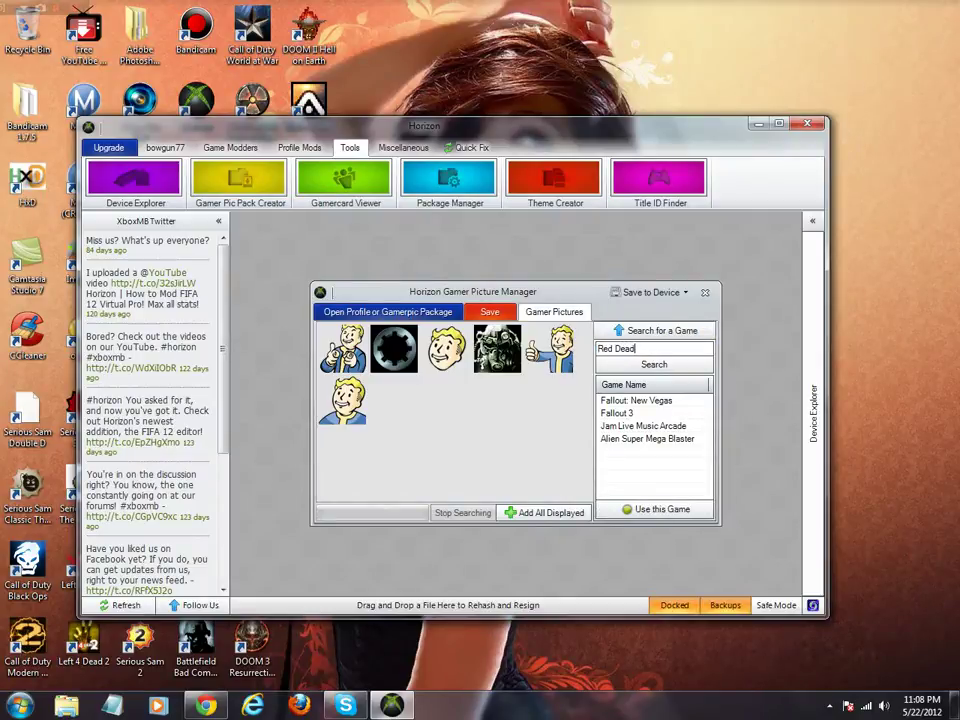
# Search for Red Dead and load the Red Dead Redemption gamer pictures below Fallout 3
pyautogui.press('Return')
pyautogui.doubleClick(634, 399)
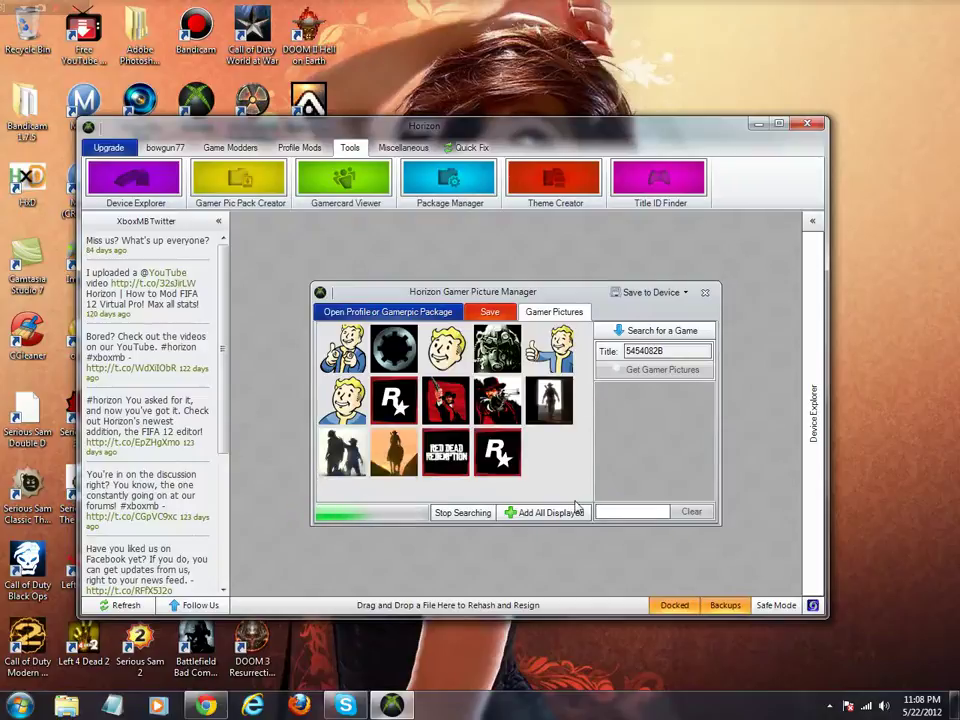
pyautogui.scroll(-1, 587, 416)
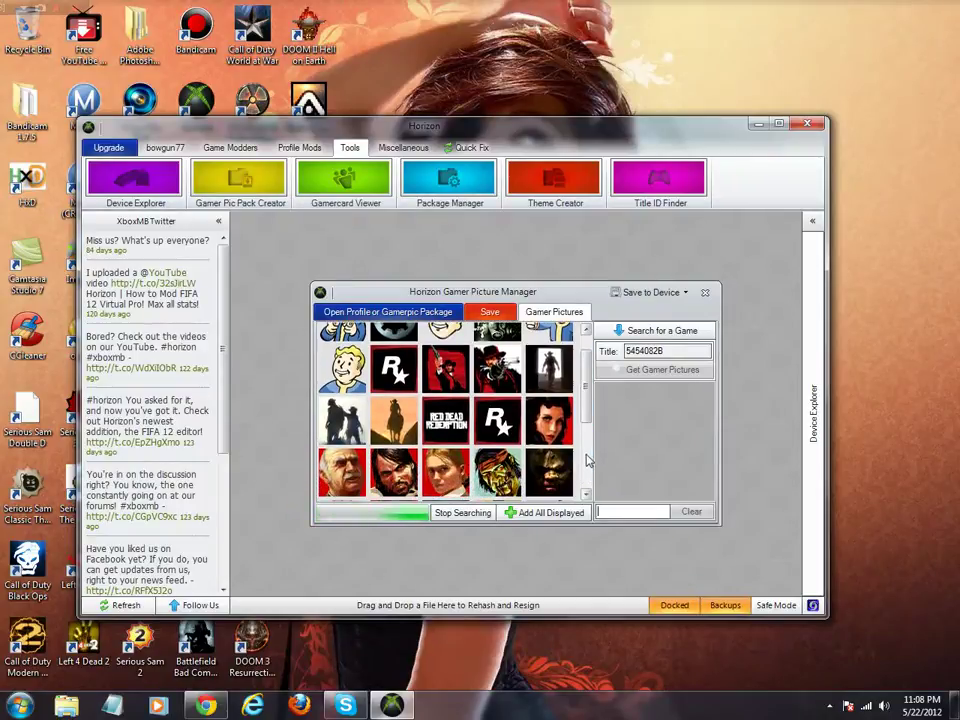
pyautogui.moveTo(586, 375)
pyautogui.mouseDown()
pyautogui.moveTo(587, 456)
pyautogui.moveTo(561, 343)
pyautogui.mouseUp()
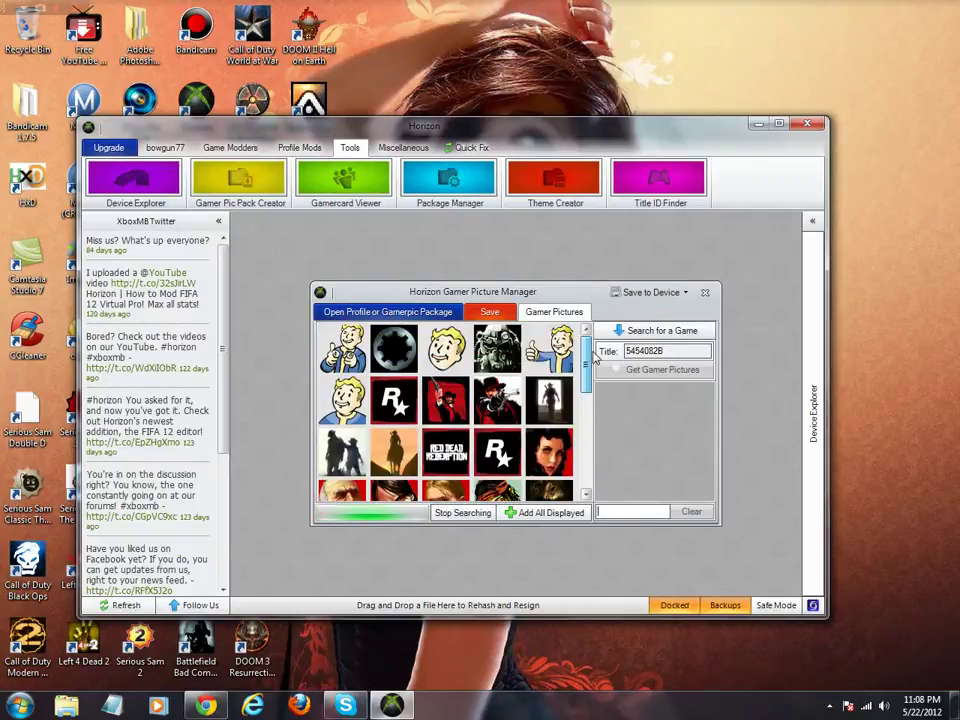
# Search for Call and load the Call of Duty Modern Warfare® gamer pictures (title 415607E6)
pyautogui.click(622, 330)
pyautogui.tripleClick(640, 348)
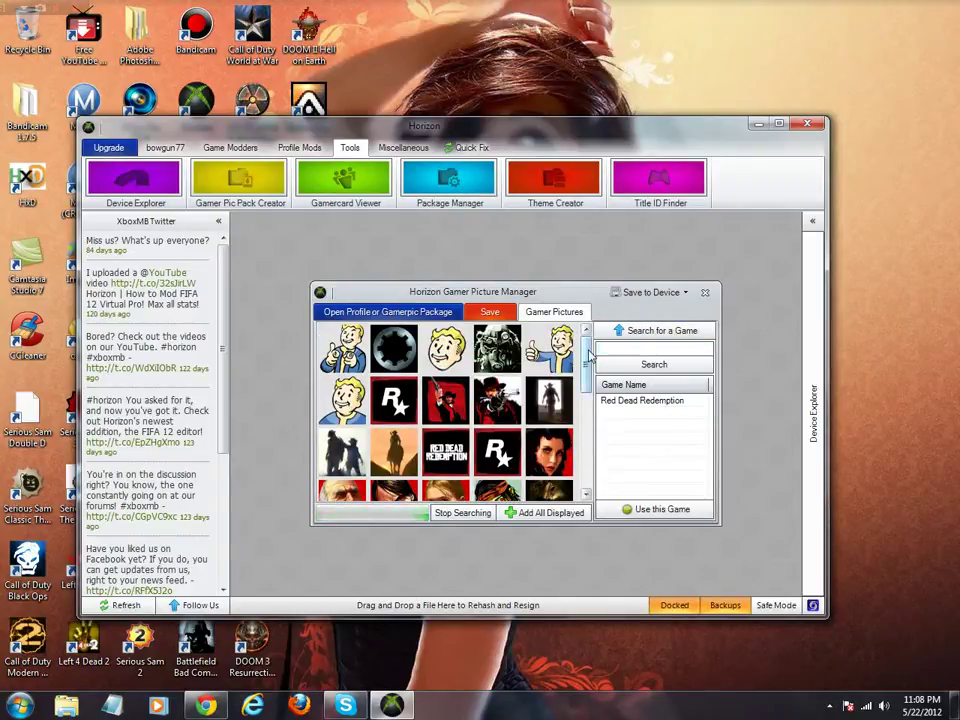
pyautogui.write('Call')
pyautogui.press('Return')
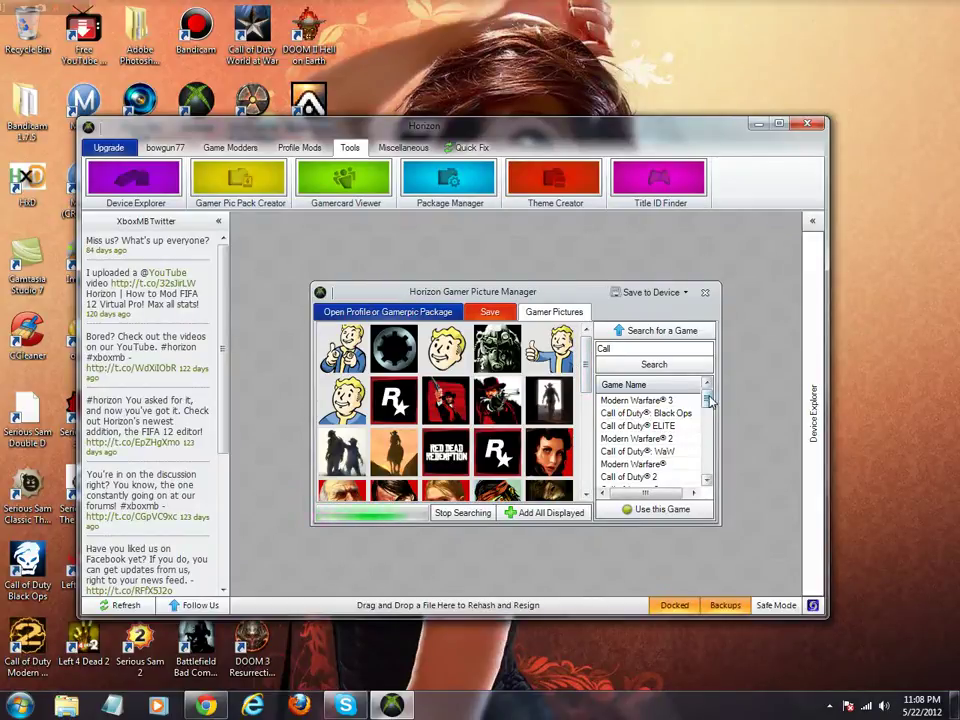
pyautogui.moveTo(709, 400); pyautogui.dragTo(708, 412)
pyautogui.doubleClick(632, 413)
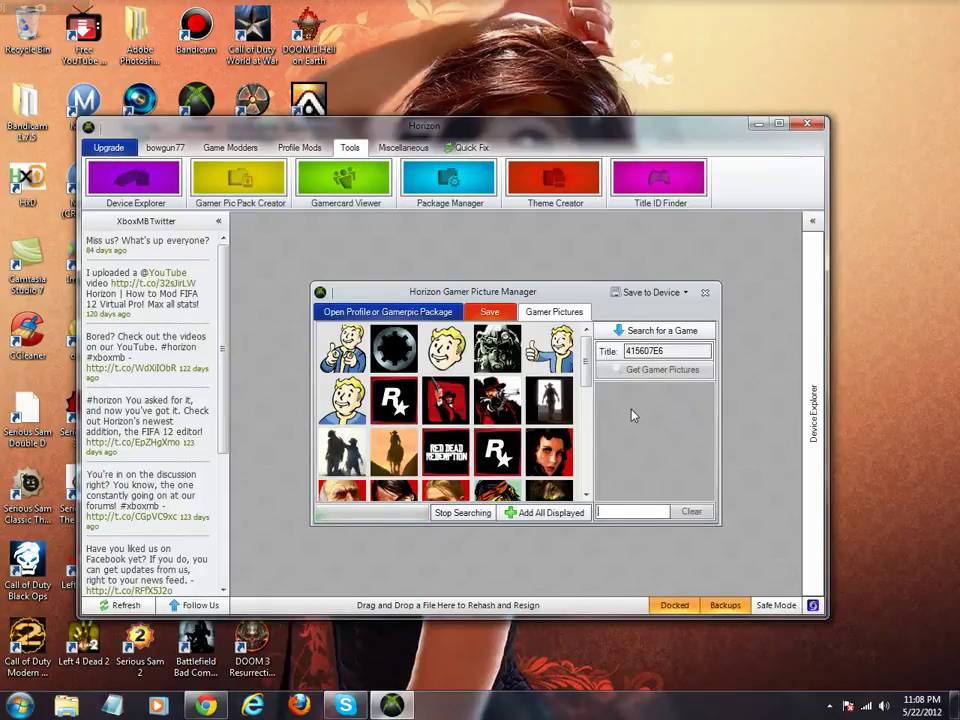
pyautogui.moveTo(587, 356)
pyautogui.mouseDown()
pyautogui.moveTo(589, 469)
pyautogui.moveTo(600, 345)
pyautogui.mouseUp()
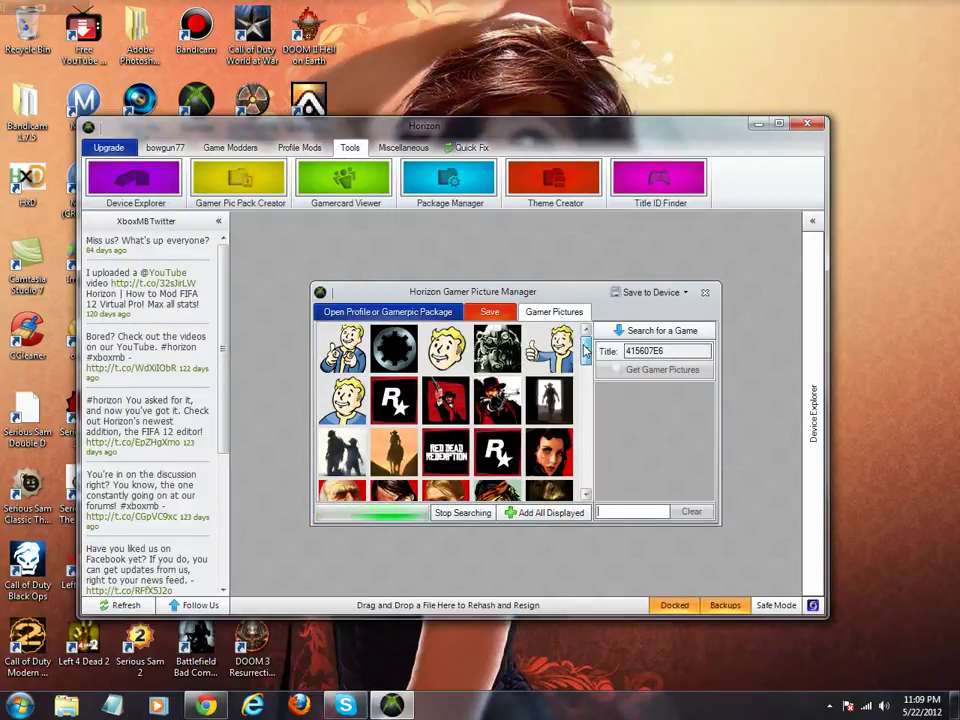
pyautogui.moveTo(587, 349)
pyautogui.mouseDown()
pyautogui.moveTo(585, 470)
pyautogui.moveTo(587, 343)
pyautogui.mouseUp()
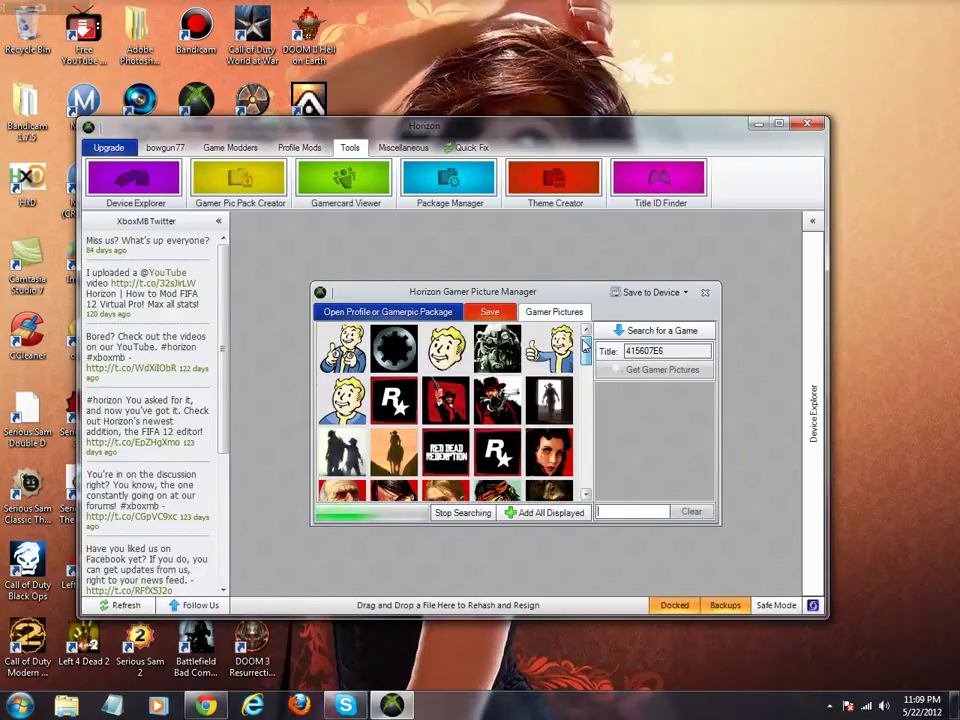
pyautogui.moveTo(585, 345)
pyautogui.mouseDown()
pyautogui.moveTo(590, 482)
pyautogui.moveTo(590, 347)
pyautogui.mouseUp()
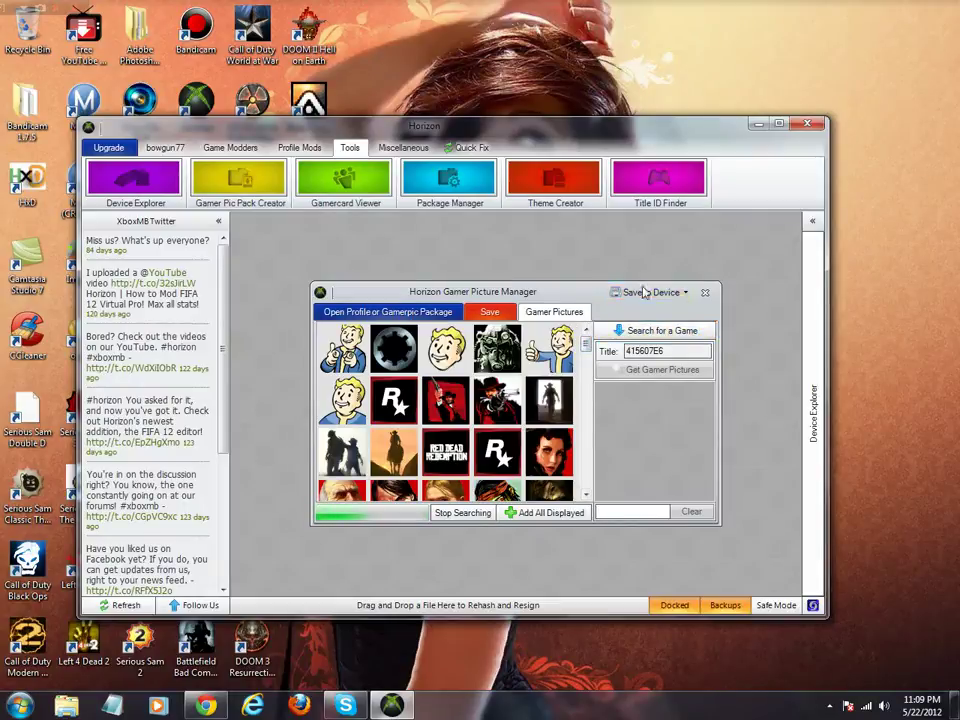
pyautogui.click(687, 298)
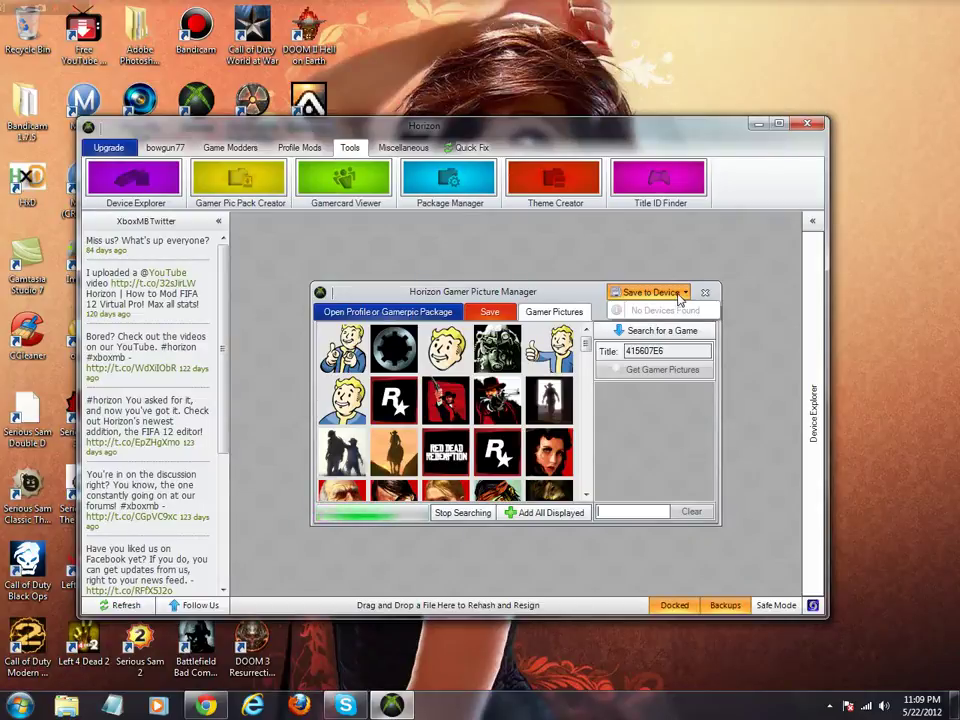
pyautogui.click(590, 347)
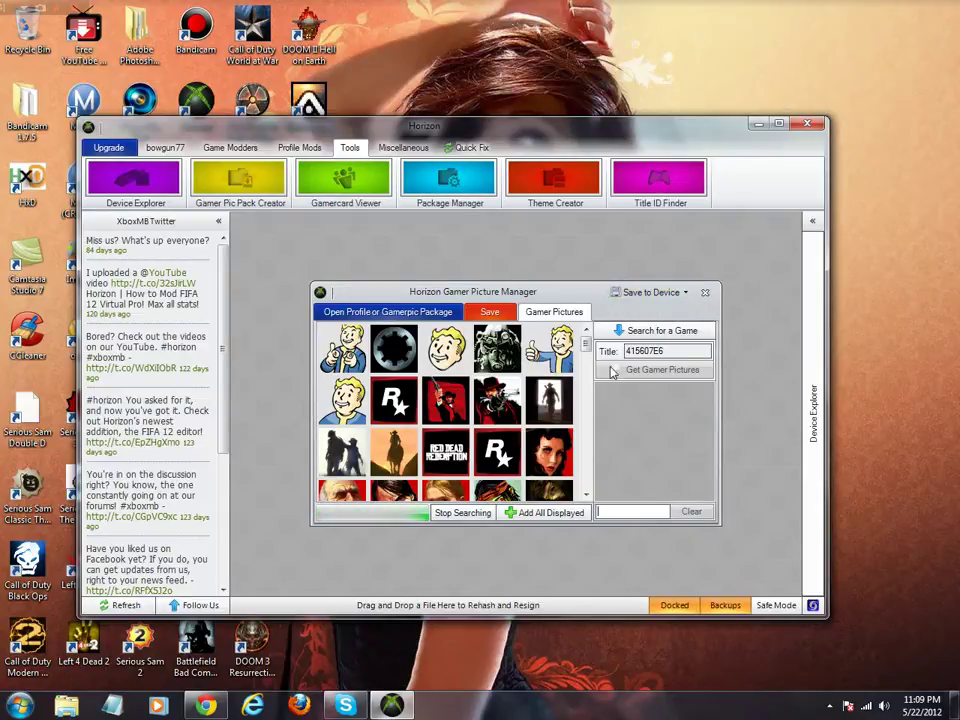
pyautogui.moveTo(590, 347)
pyautogui.mouseDown()
pyautogui.moveTo(587, 482)
pyautogui.moveTo(589, 343)
pyautogui.mouseUp()
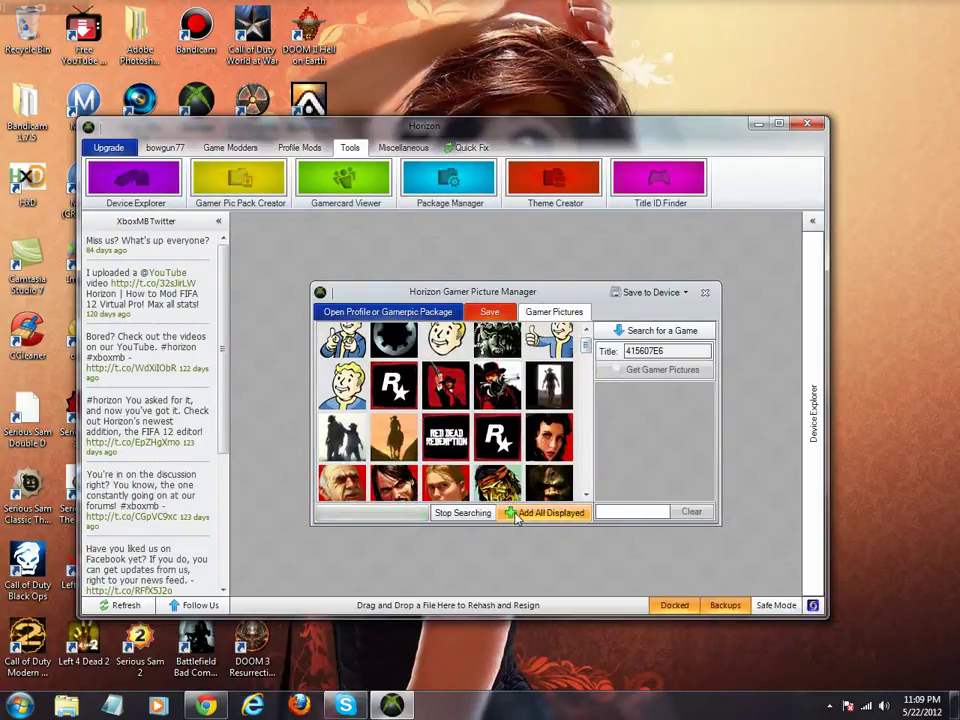
# Add all displayed Fallout, Red Dead and Call of Duty pictures to the picture pack
pyautogui.click(566, 513)
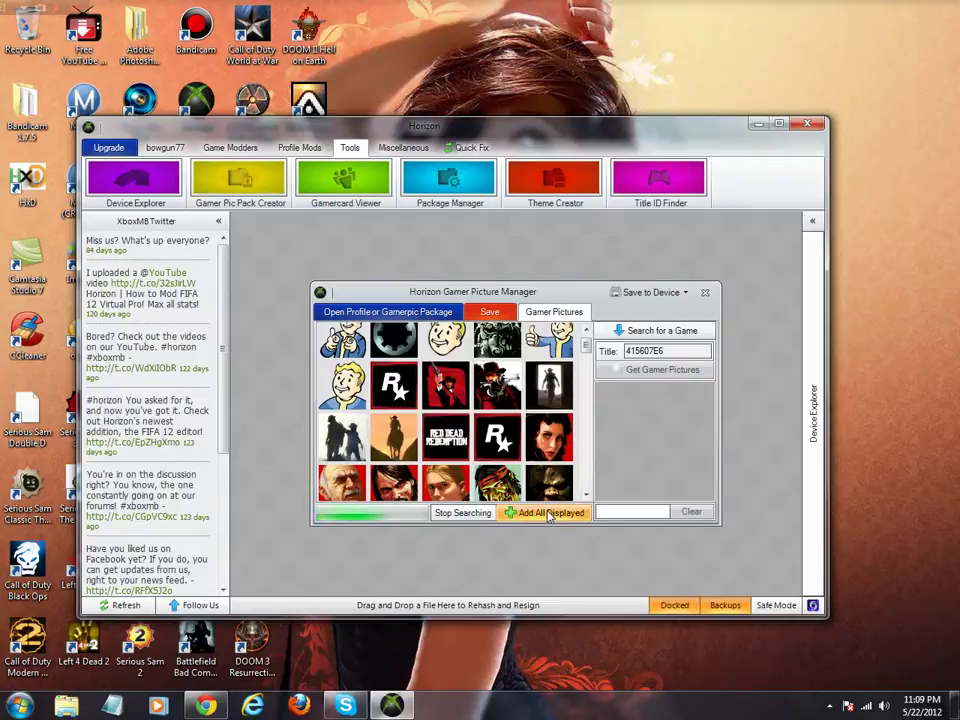
pyautogui.click(548, 514)
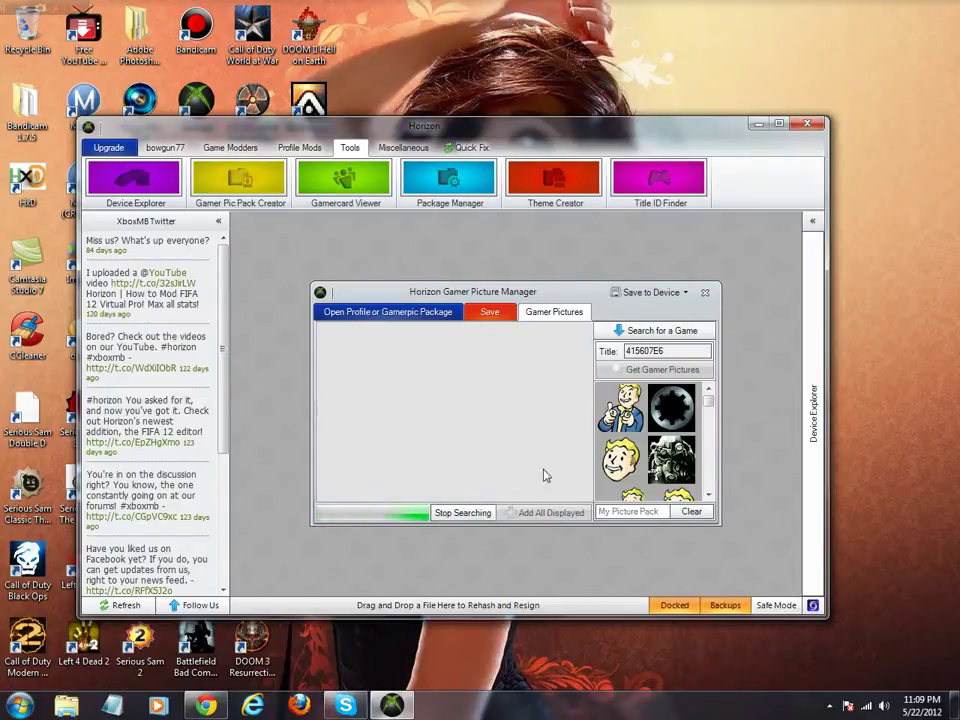
pyautogui.click(598, 511)
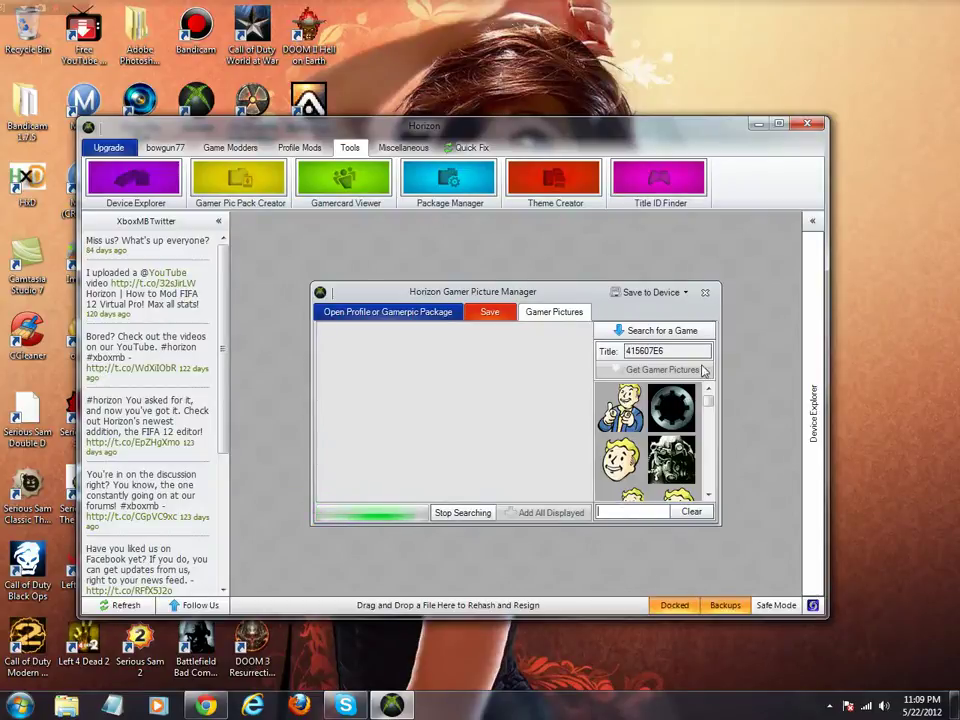
pyautogui.click(664, 292)
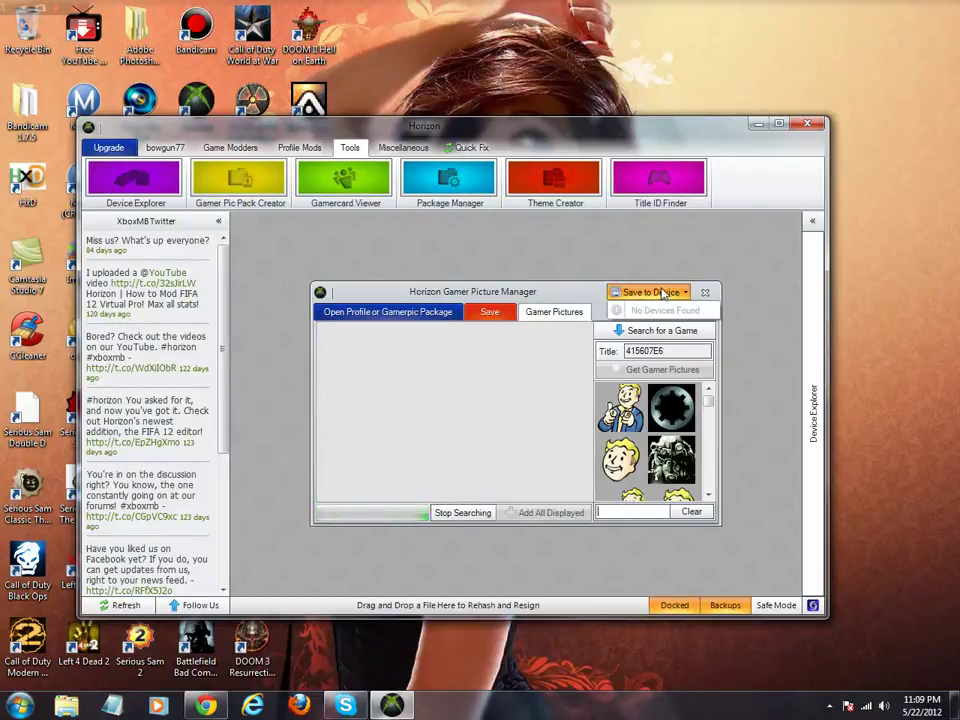
# Save the picture pack to the Desktop as HAHAHA and dismiss the confirmation
pyautogui.click(489, 312)
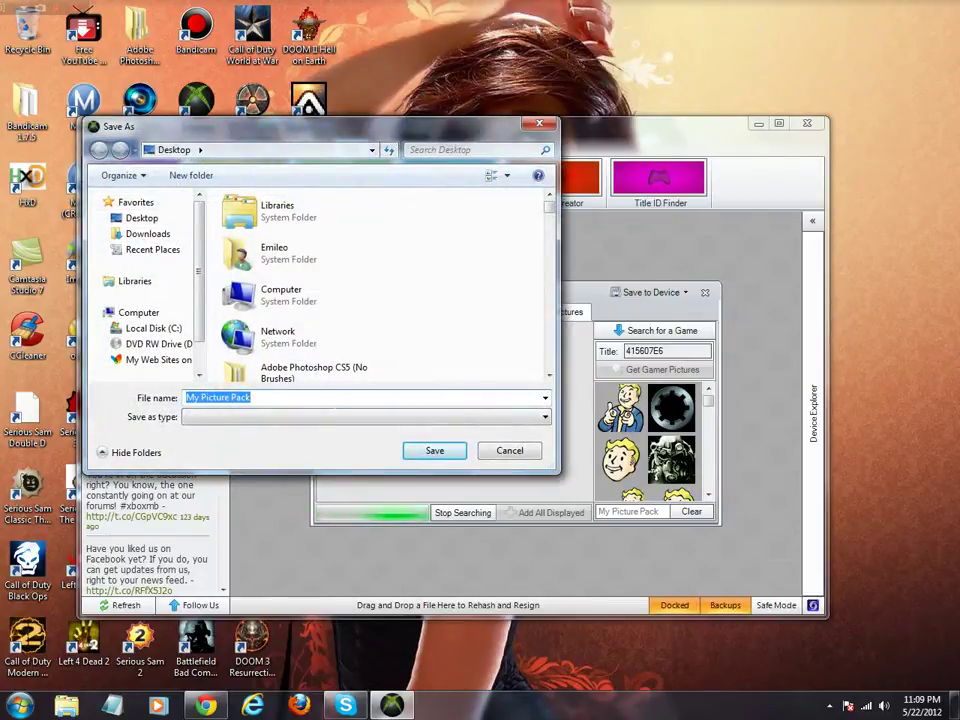
pyautogui.press('BackSpace')
pyautogui.write('HAHAHA fuc')
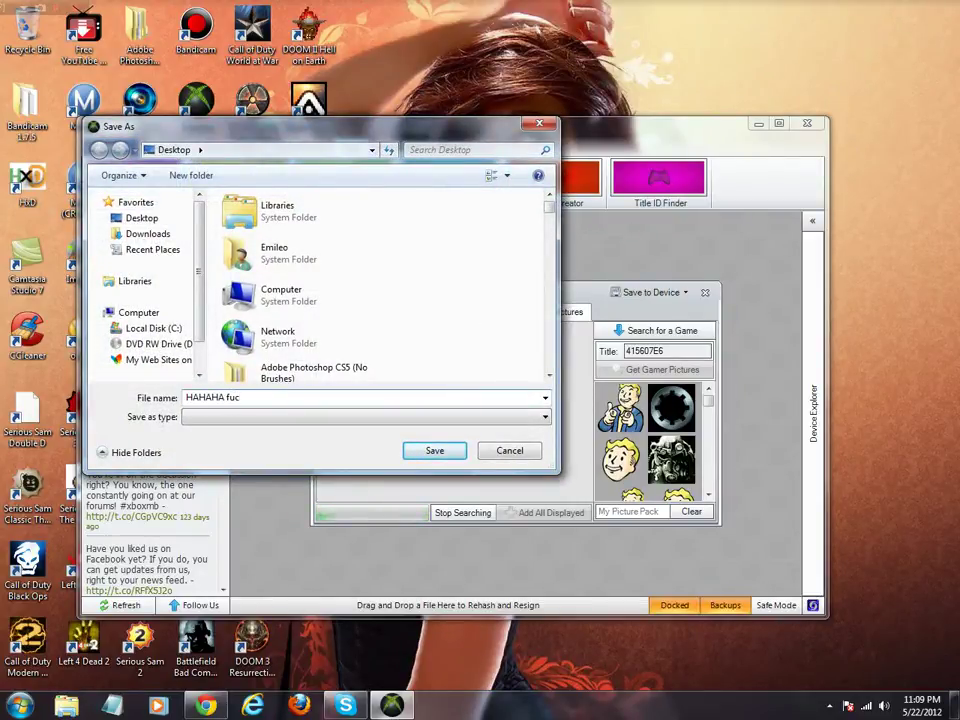
pyautogui.press('Return')
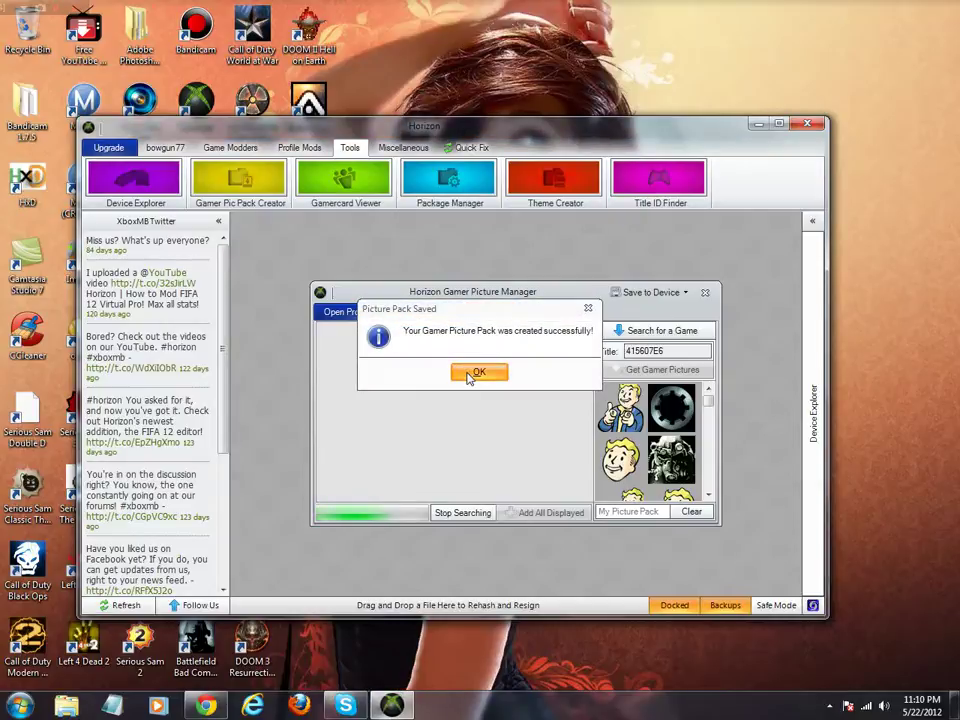
pyautogui.click(469, 376)
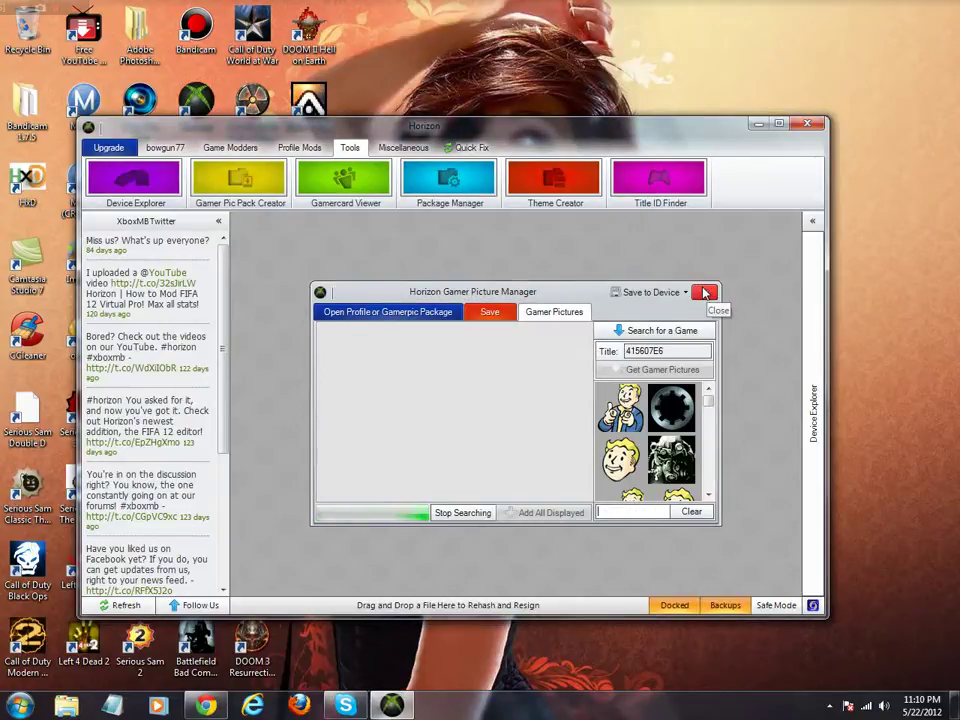
pyautogui.click(650, 292)
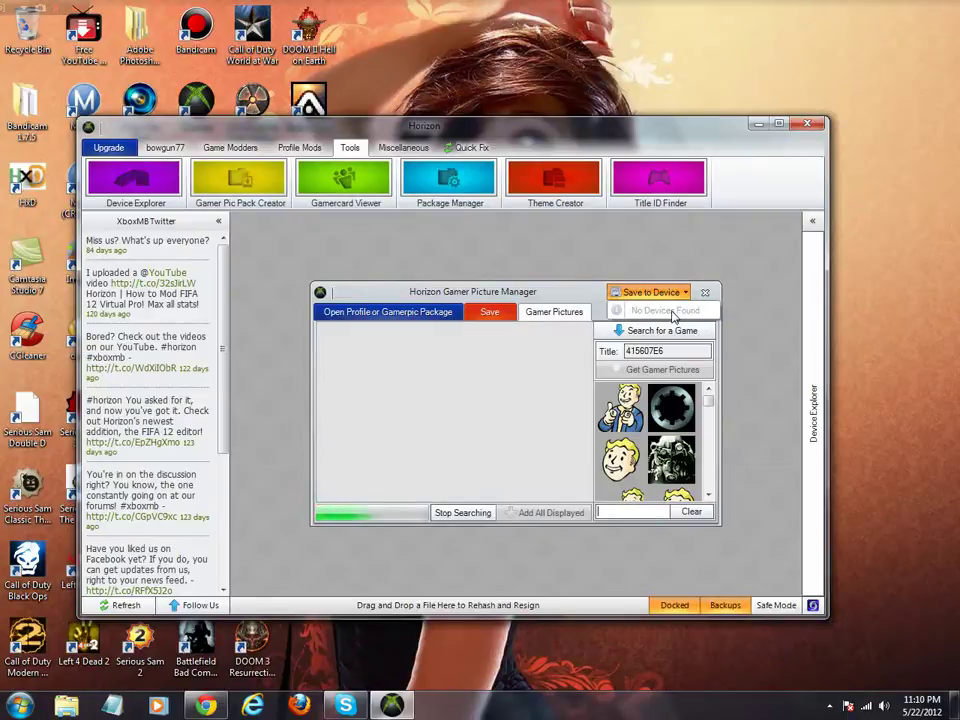
pyautogui.click(600, 294)
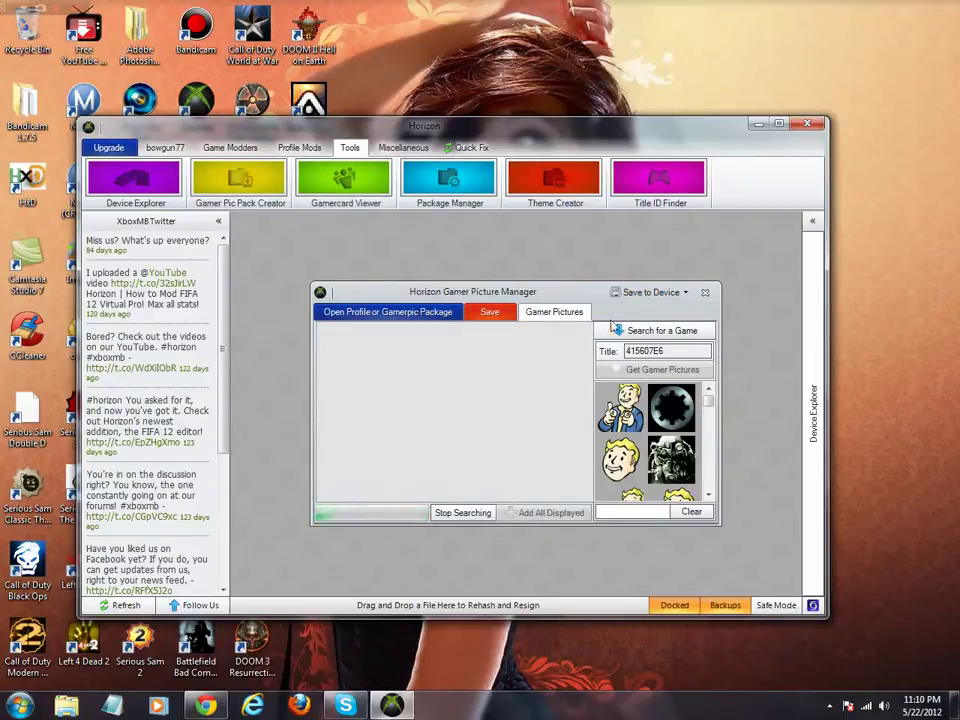
pyautogui.moveTo(708, 400)
pyautogui.mouseDown()
pyautogui.moveTo(710, 485)
pyautogui.moveTo(713, 400)
pyautogui.mouseUp()
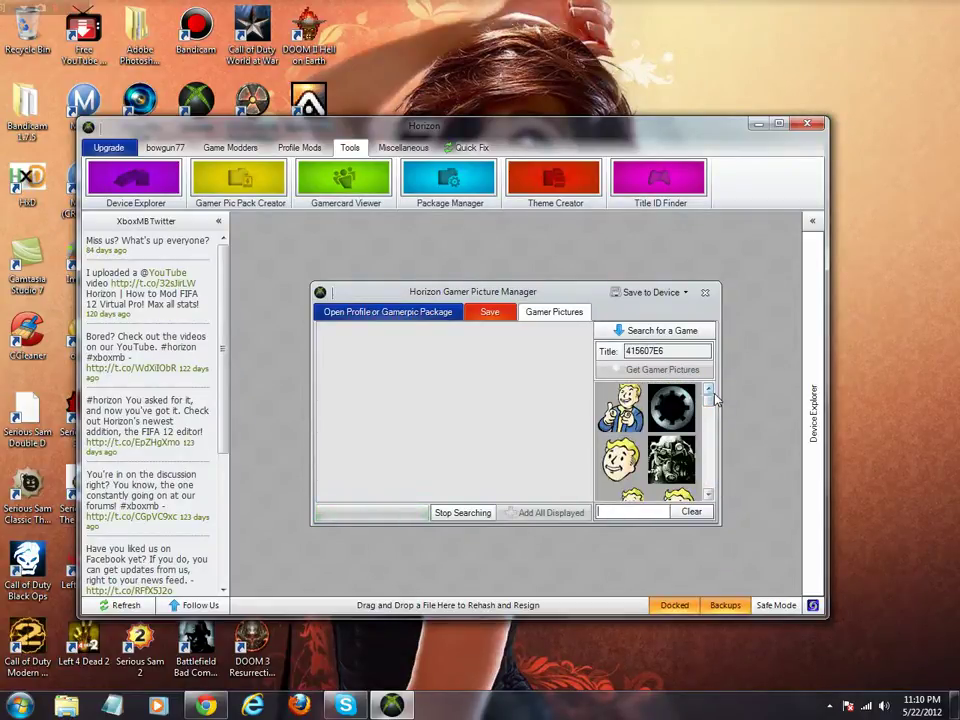